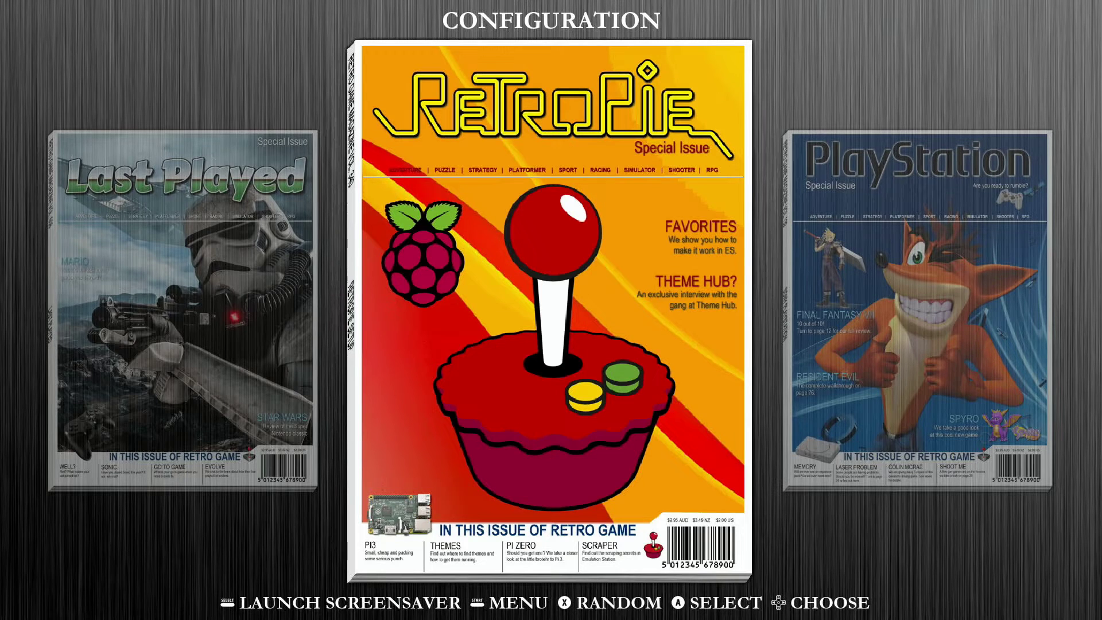
Launch Hursty's Themes from the Visual 'n' Theme Tools folder of the Configuration system.
key("Return")
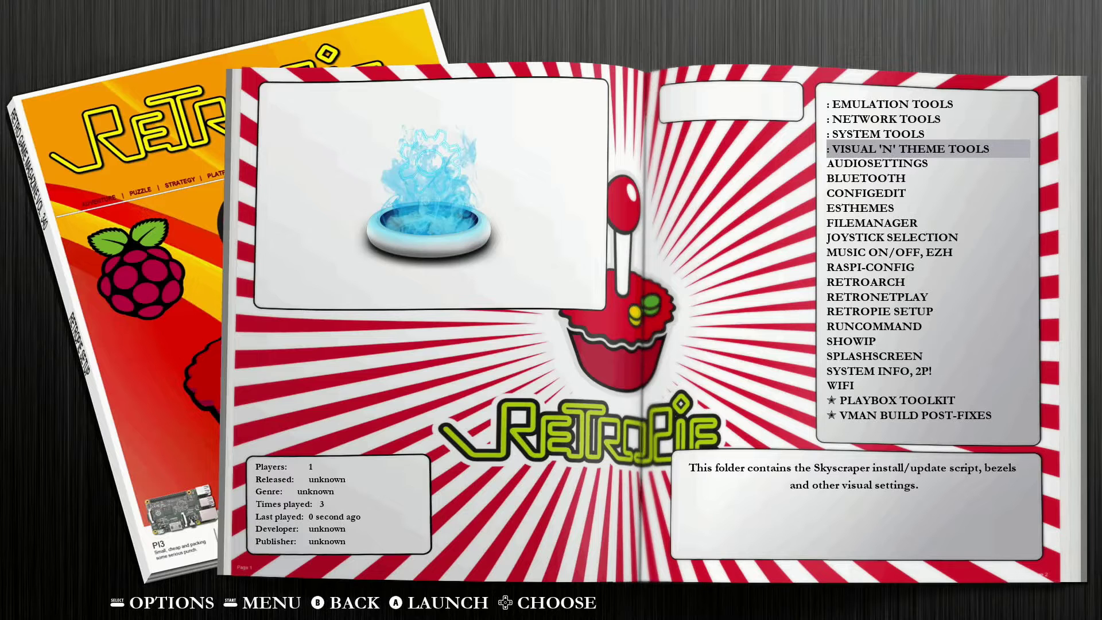
key("Up")
key("Up")
key("Down")
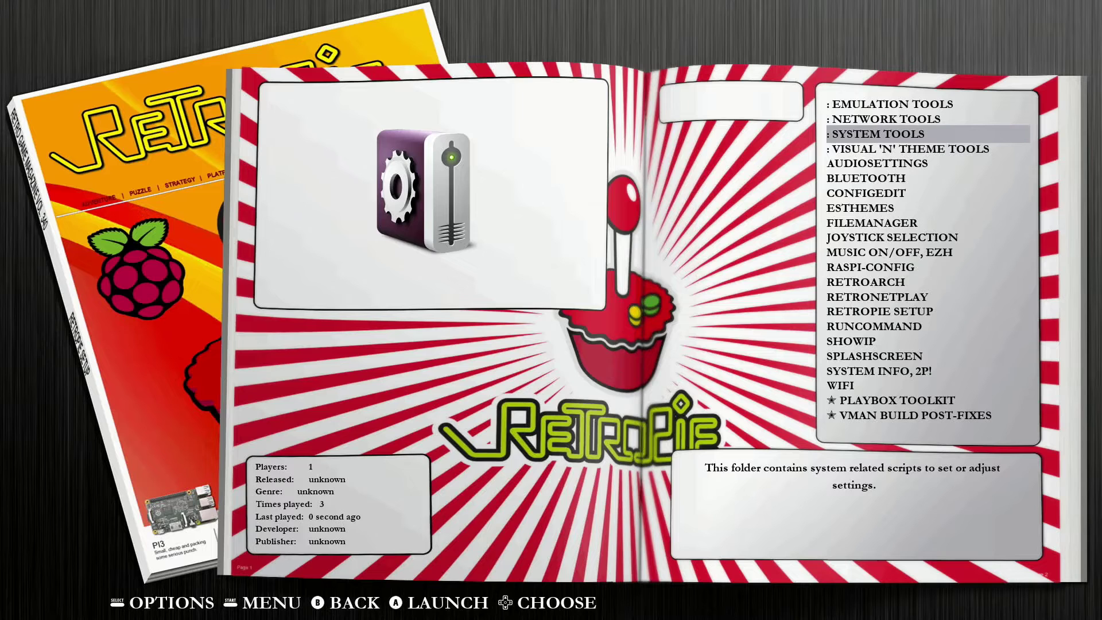
key("Down")
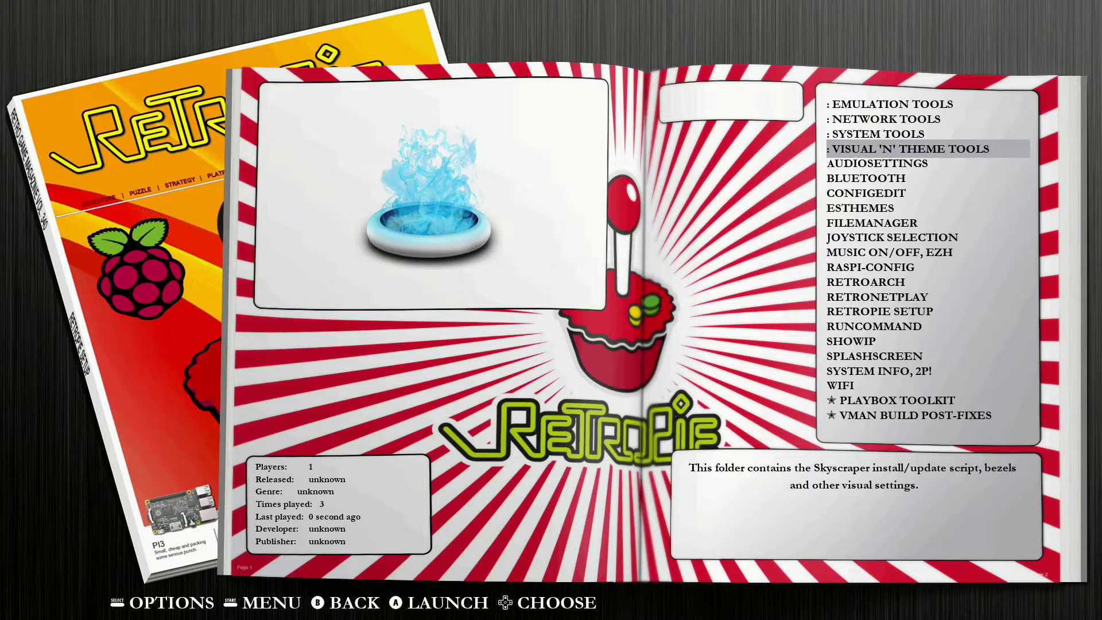
key("Return")
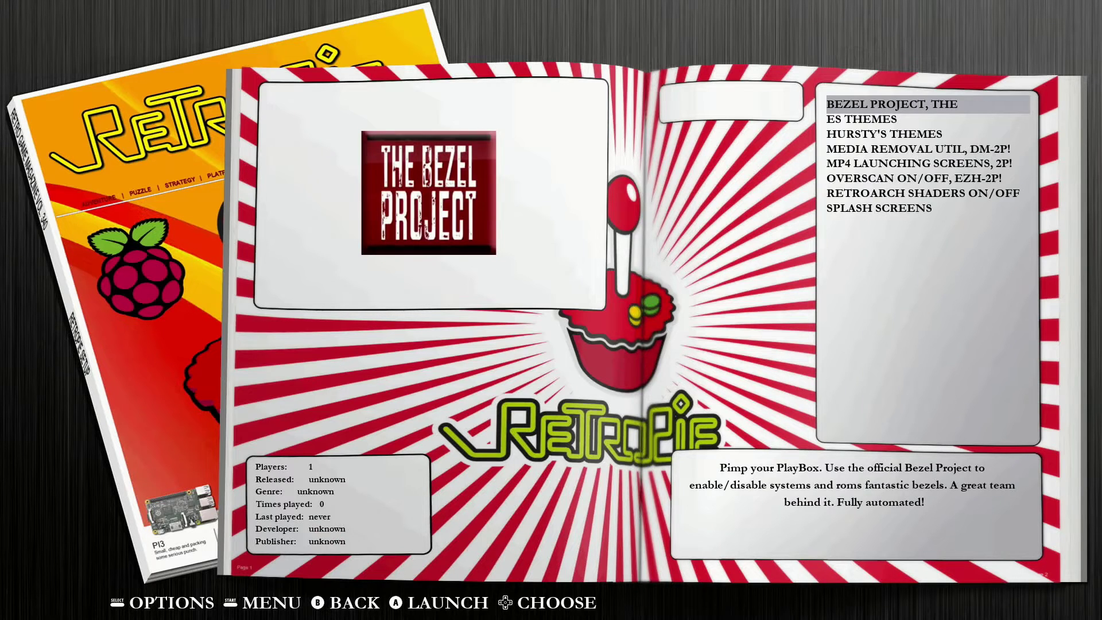
key("Down")
key("Down")
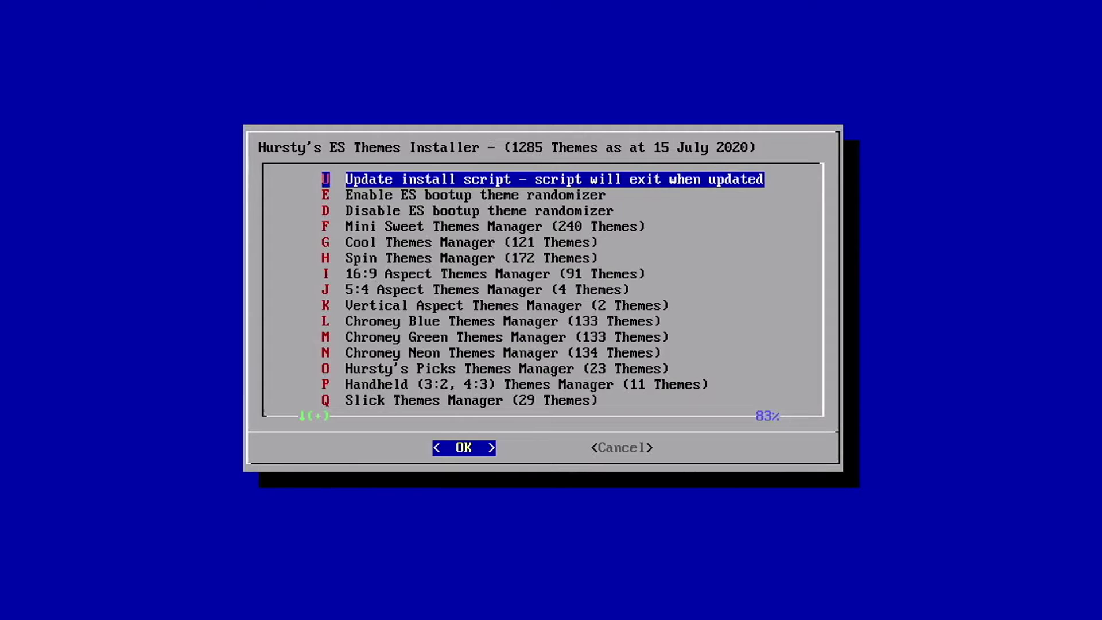
Review the options for enabling and disabling the ES bootup theme randomizer, and leave the themes installer.
key("Down")
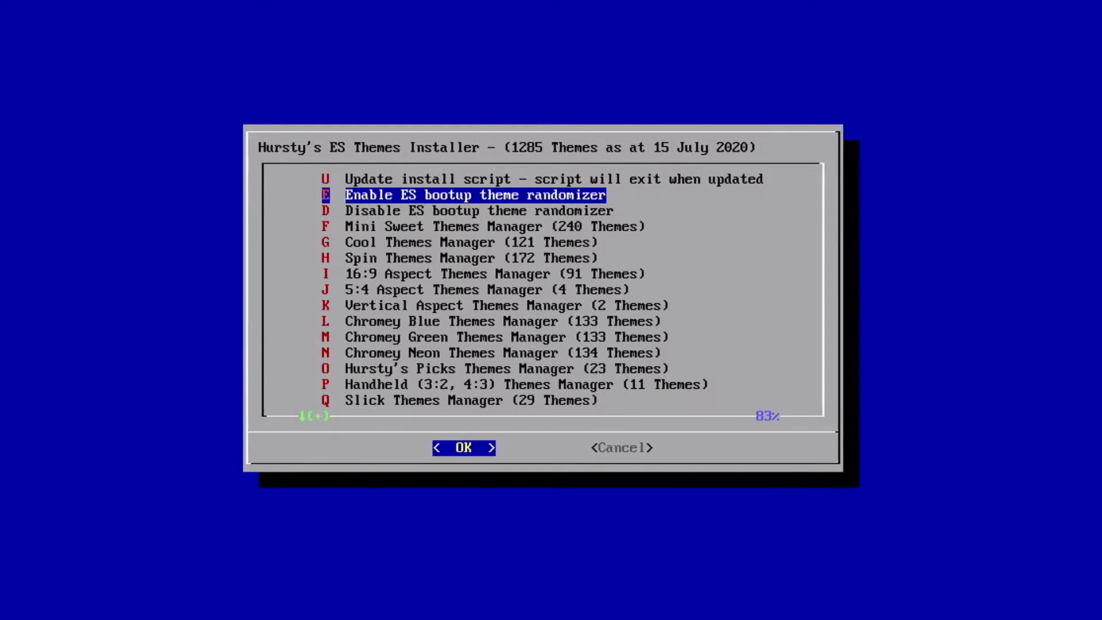
key("Down")
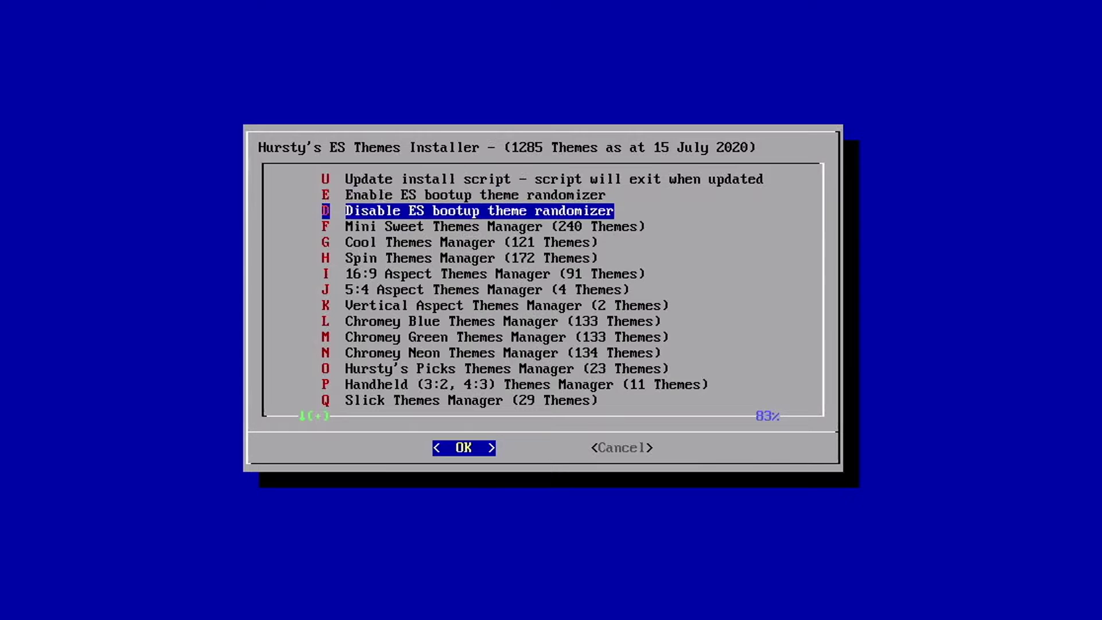
key("Up")
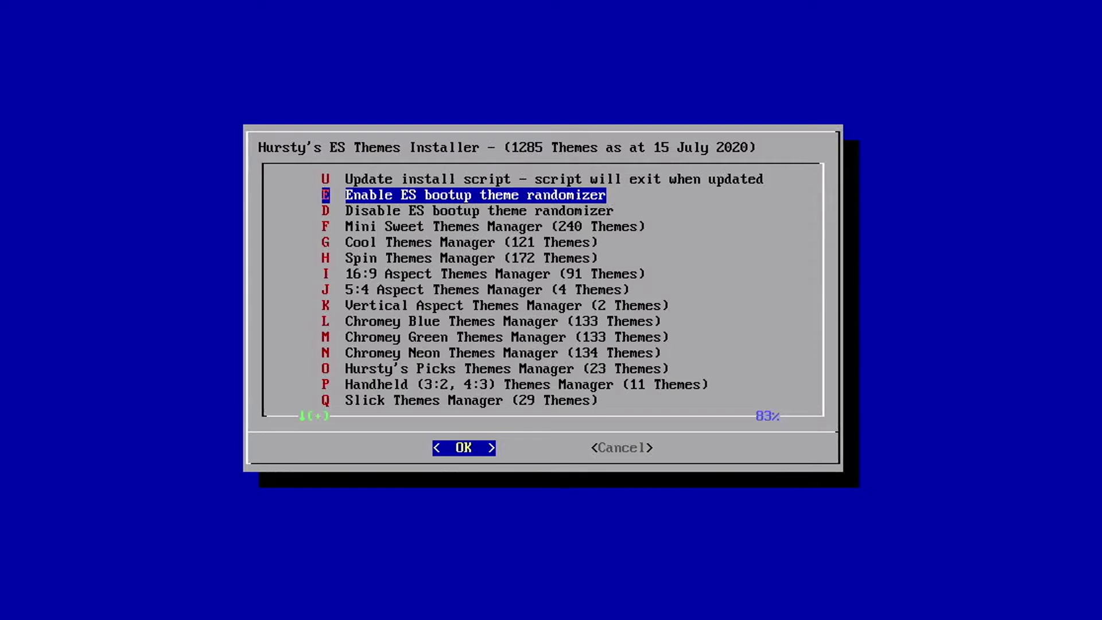
key("Down")
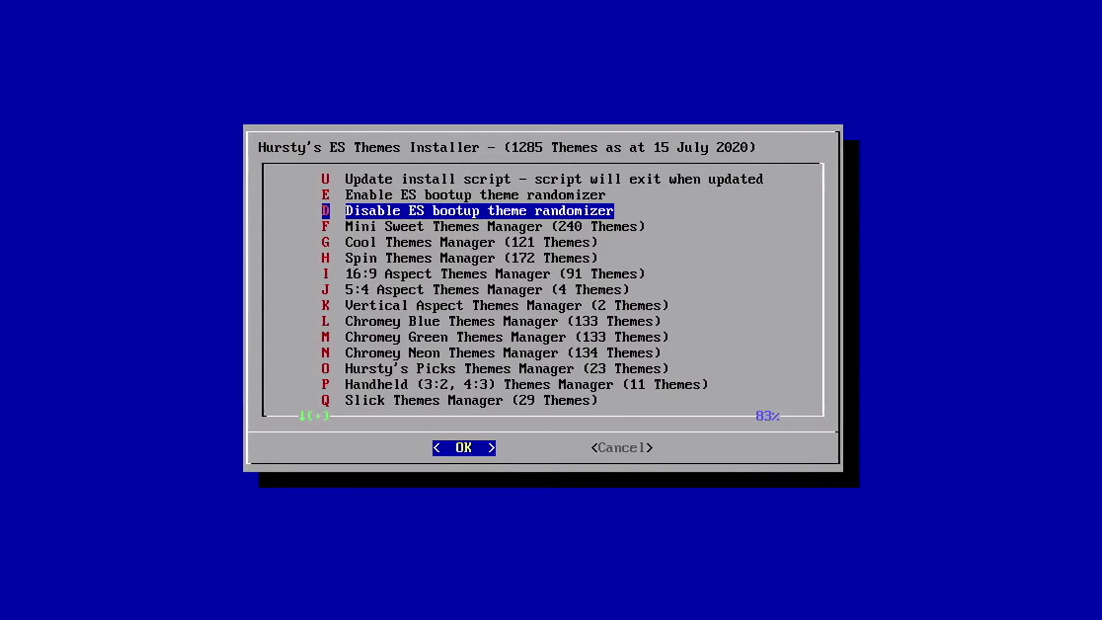
key("Right")
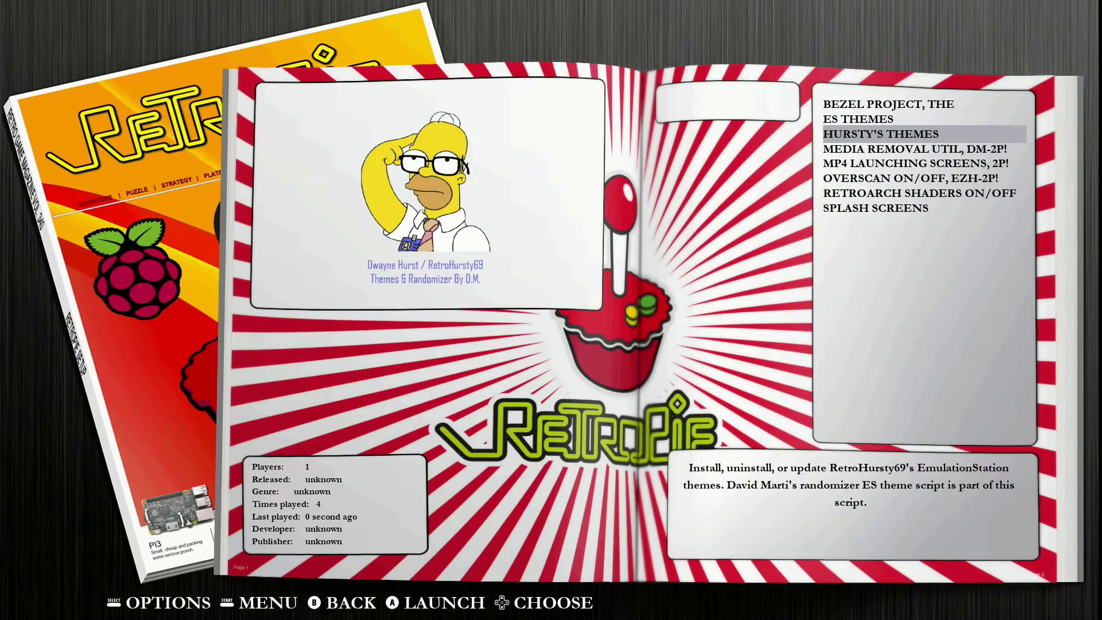
View the restart and shutdown choices under Quit in the main menu, and return to the system selection.
key("Return")
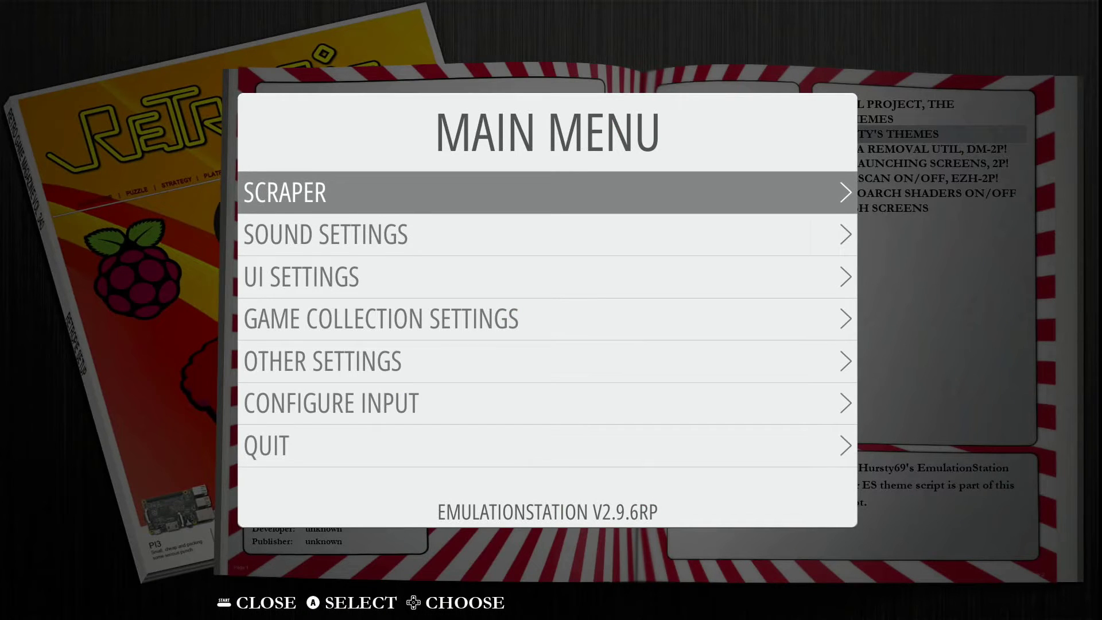
key("Down")
key("Down")
key("Down")
key("Down")
key("Down")
key("Down")
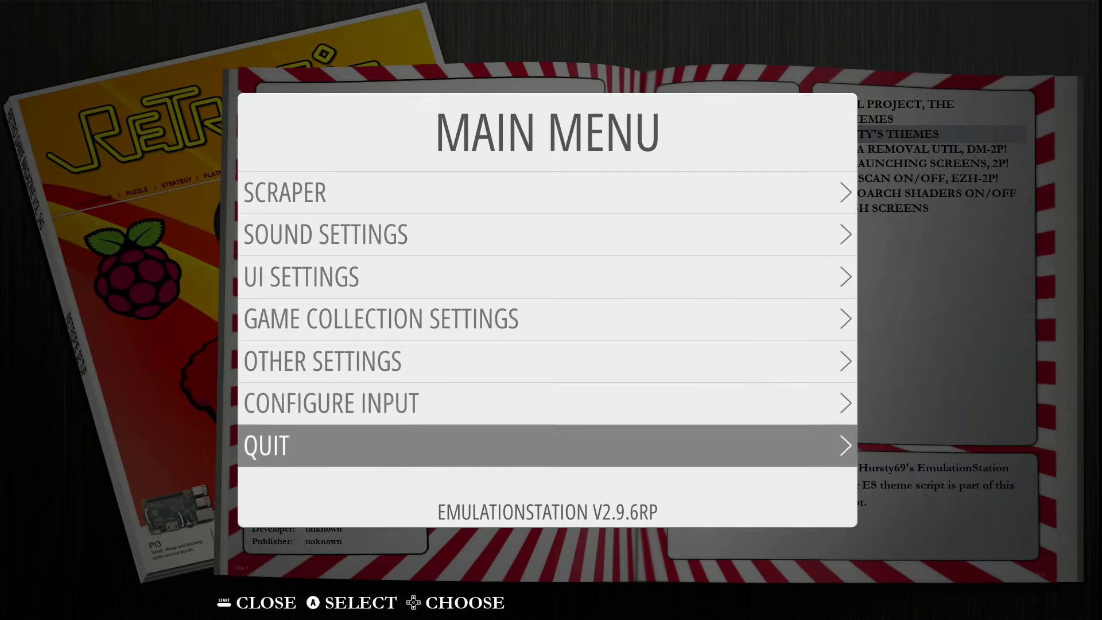
key("Return")
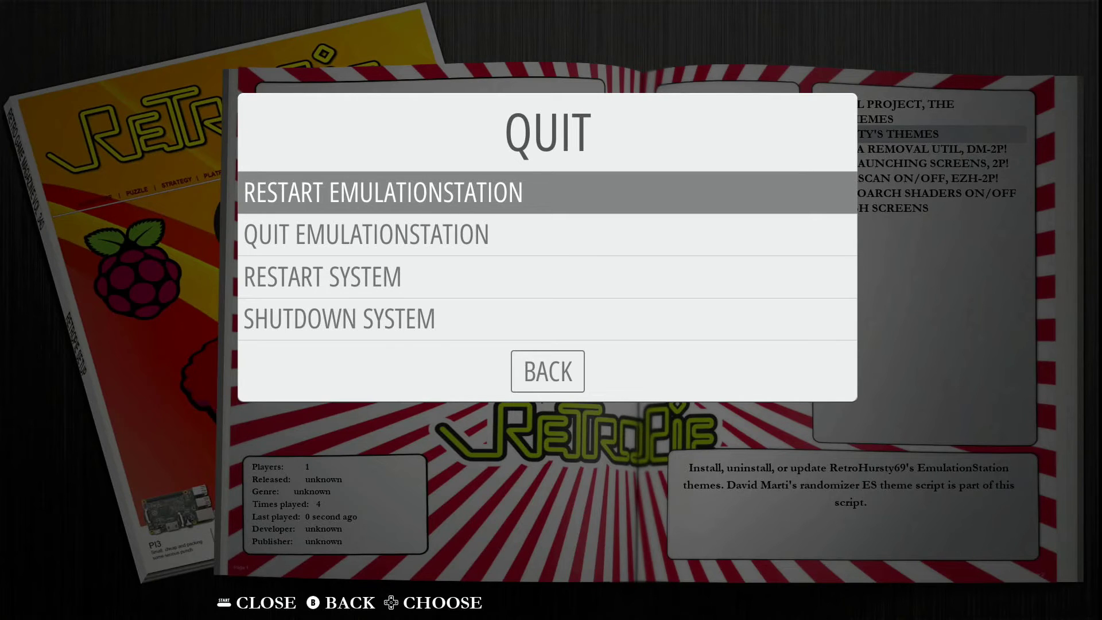
key("Escape")
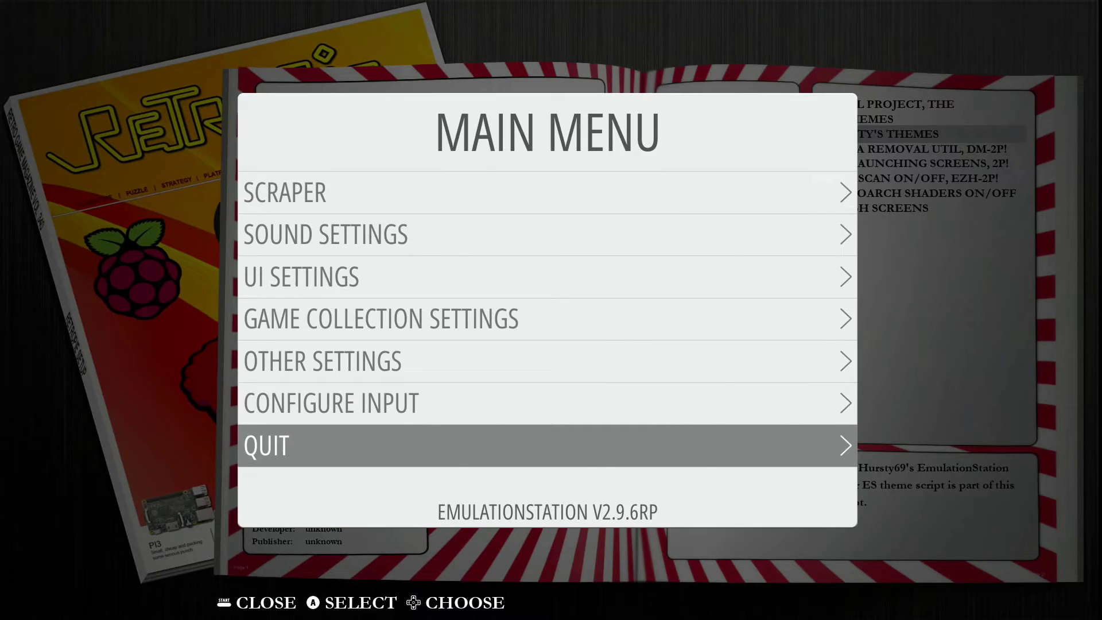
key("Escape")
key("Escape")
key("Escape")
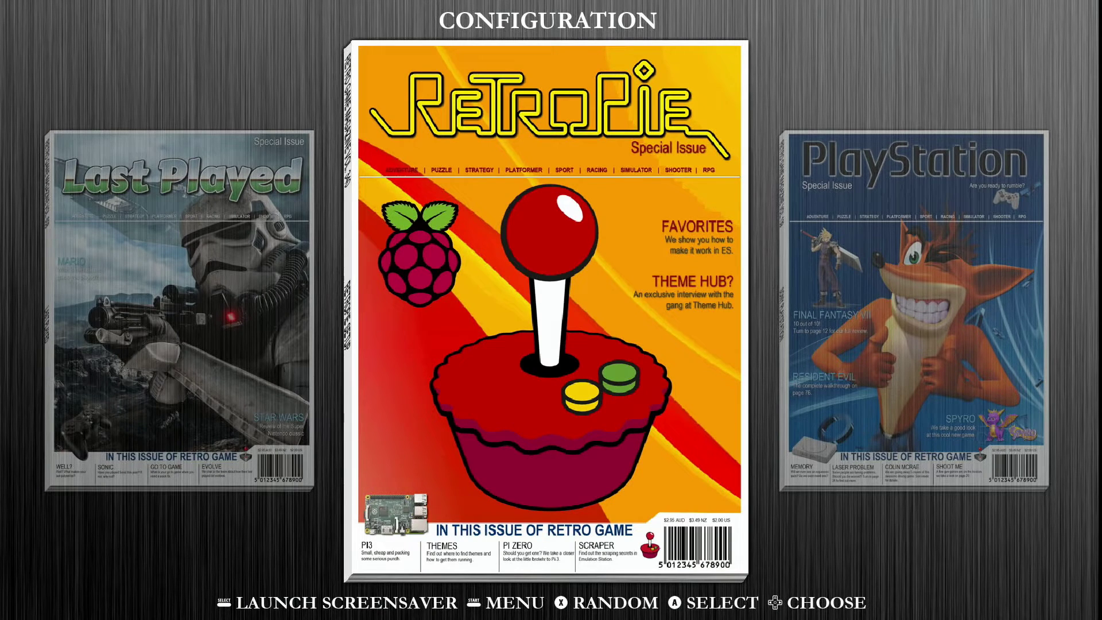
Open the UI settings and go to the Theme Set option.
key("Return")
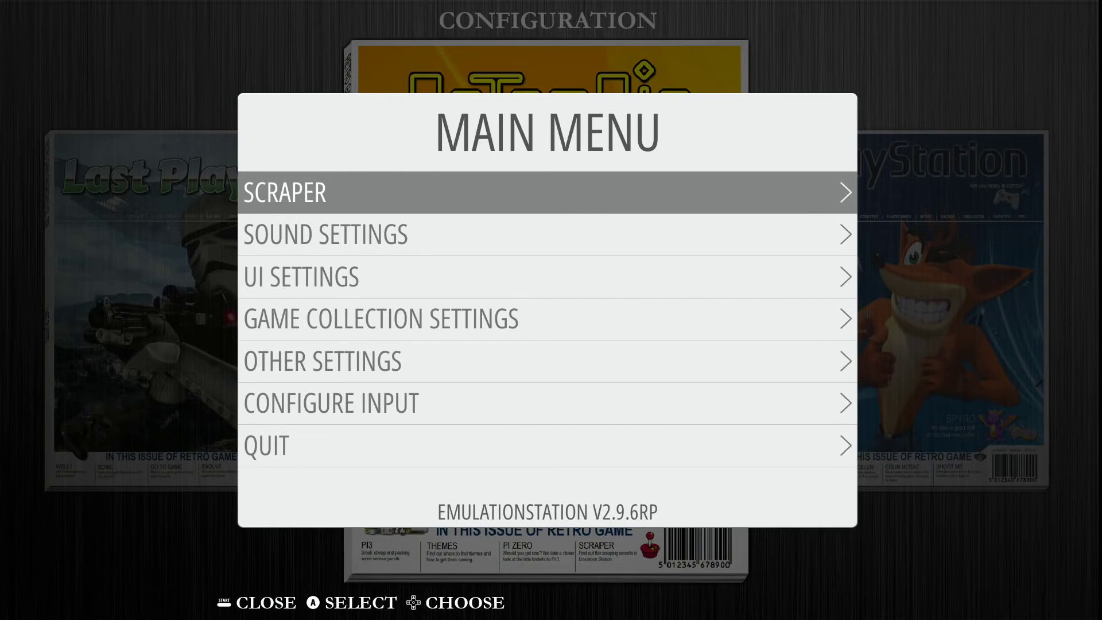
key("Down")
key("Down")
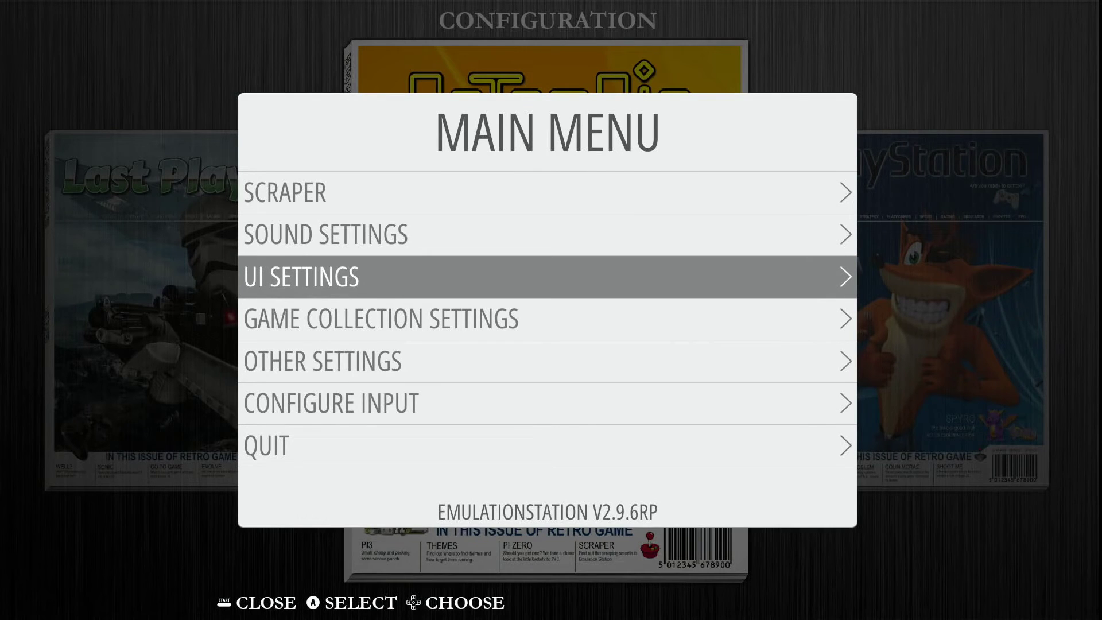
key("Return")
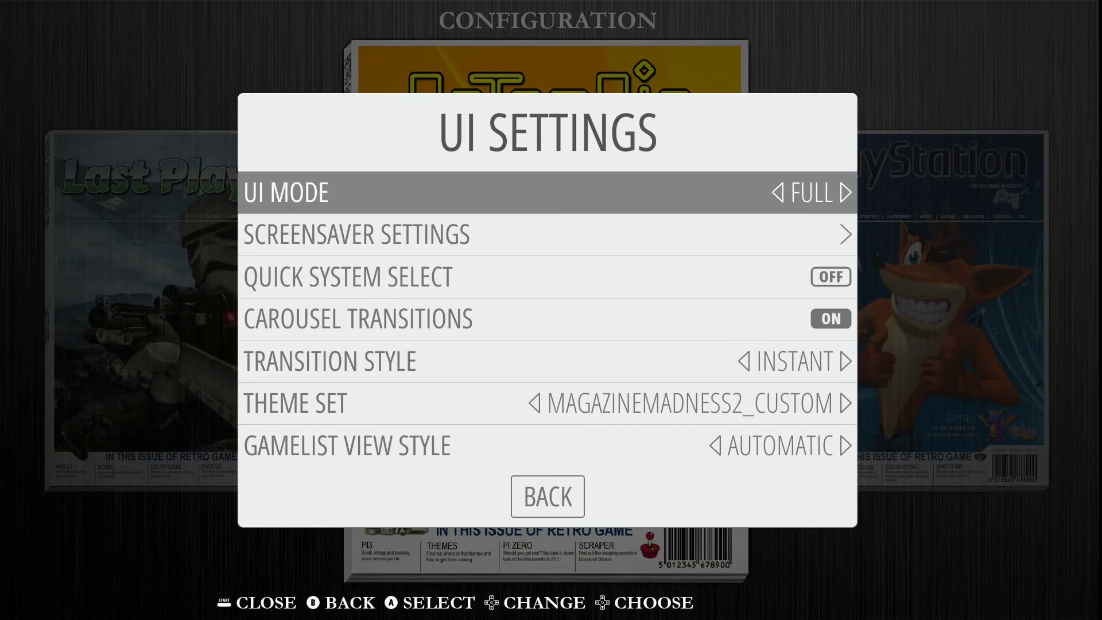
key("Down")
key("Down")
key("Down")
key("Down")
key("Down")
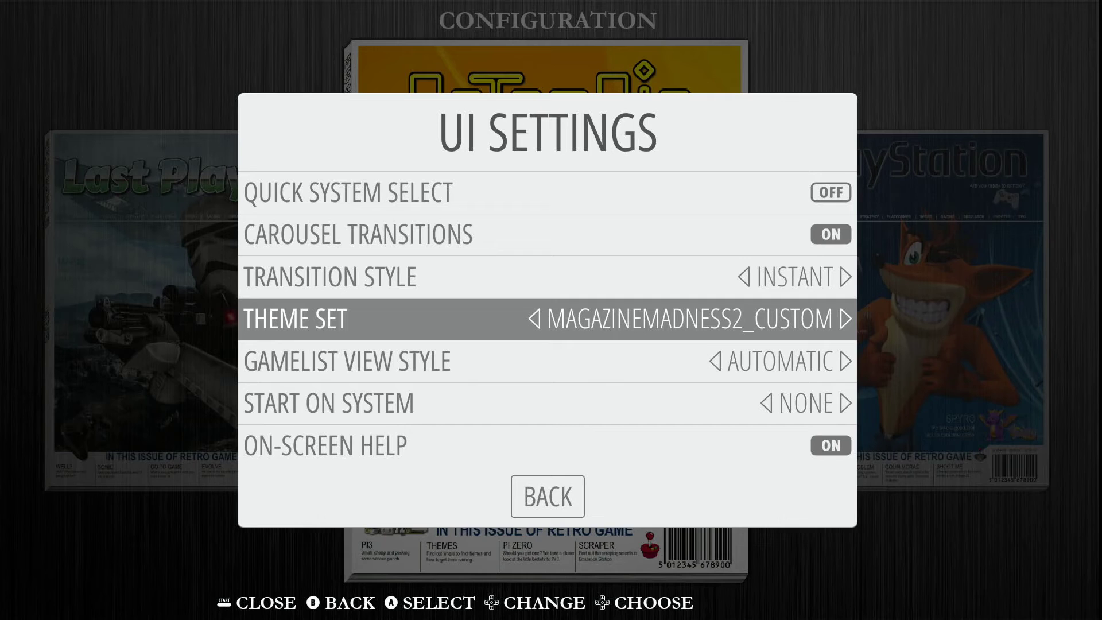
Cycle the Theme Set option through its neighbouring themes and back to MAGAZINEMADNESS2_CUSTOM.
key("Right")
key("Left")
key("Left")
key("Right")
key("Right")
key("Left")
key("Left")
key("Right")
key("Right")
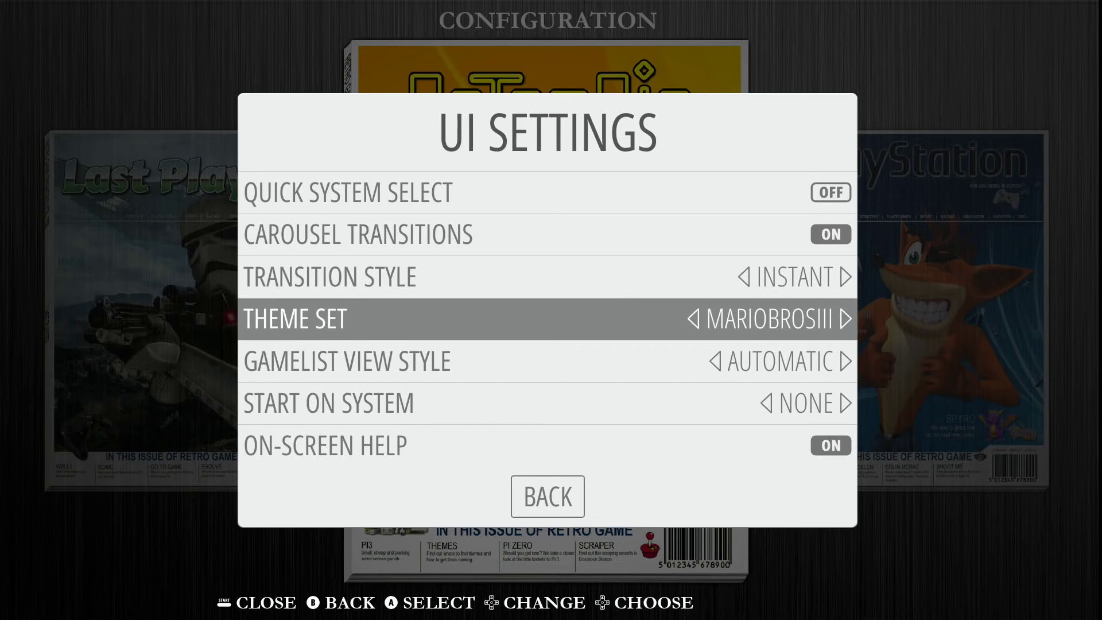
key("Left")
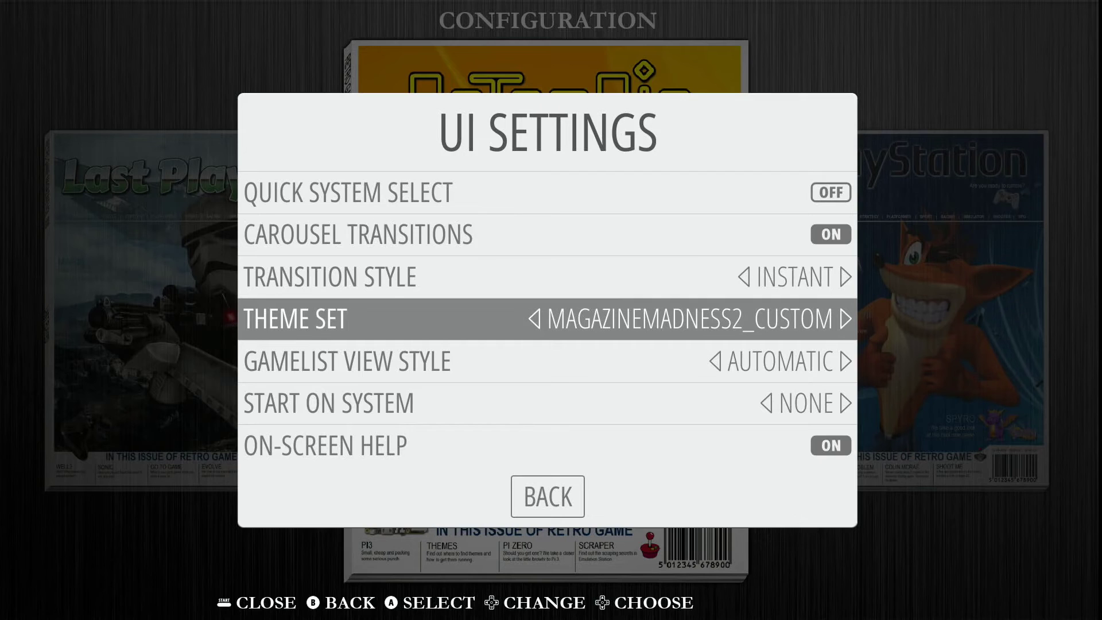
Choose JOYSTICKS from the full list of theme sets and close the settings to apply it.
key("Return")
key("Up")
key("Up")
key("Up")
key("Up")
key("Up")
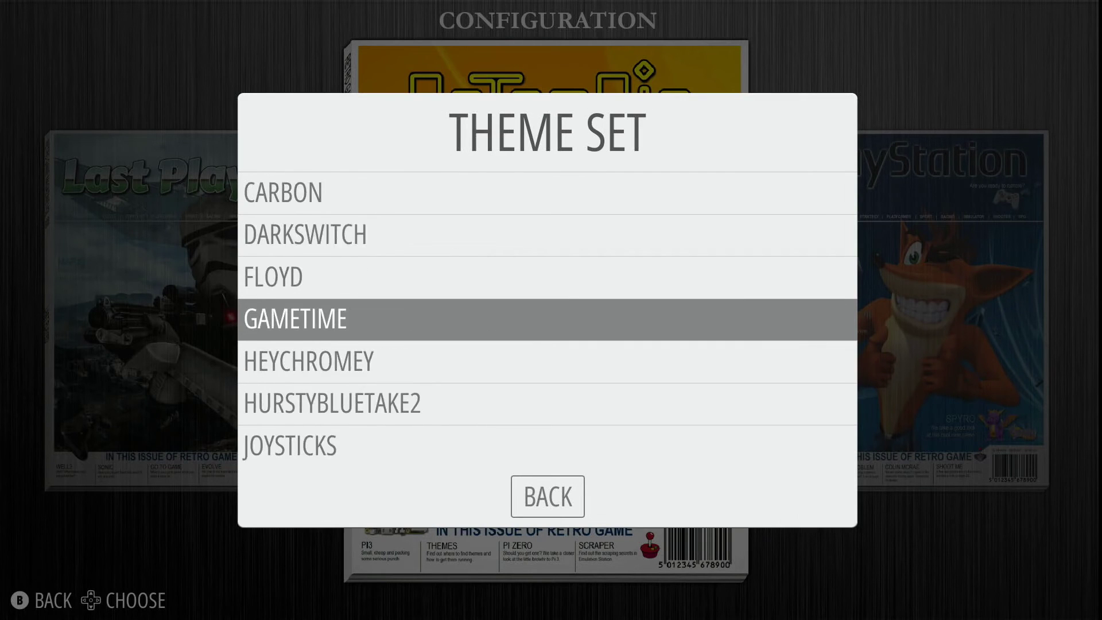
key("Down")
key("Down")
key("Down")
key("Down")
key("Down")
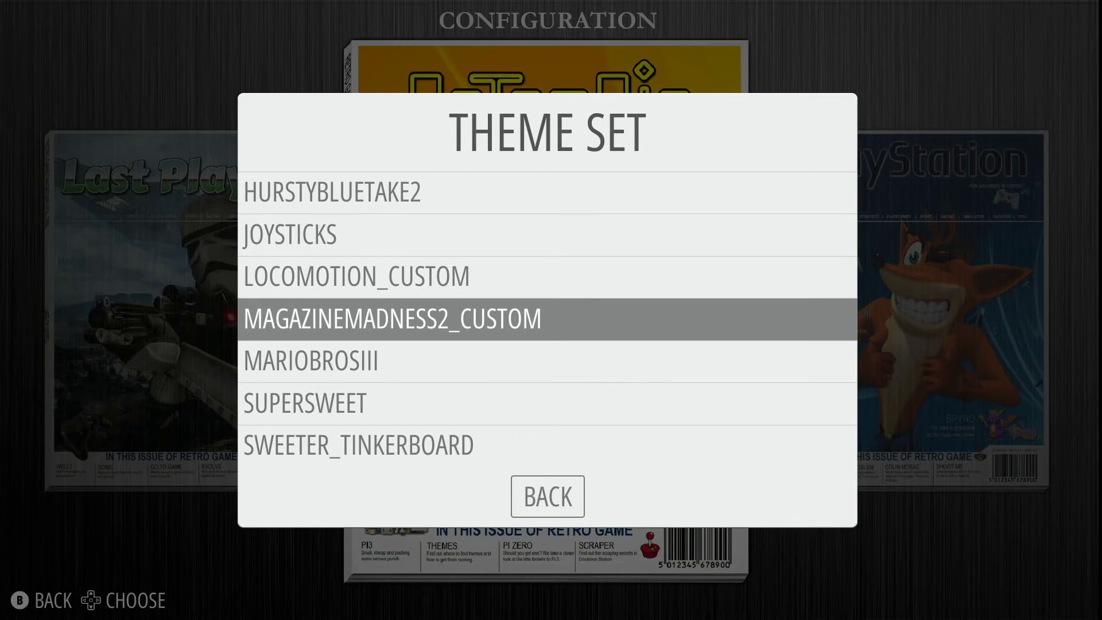
key("Up")
key("Up")
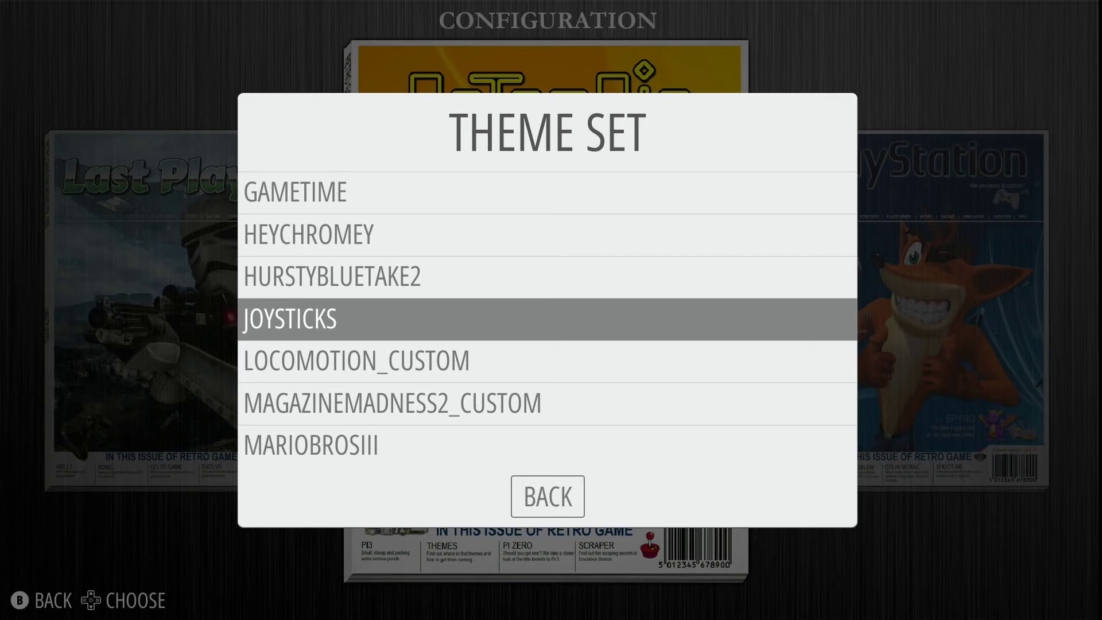
key("Return")
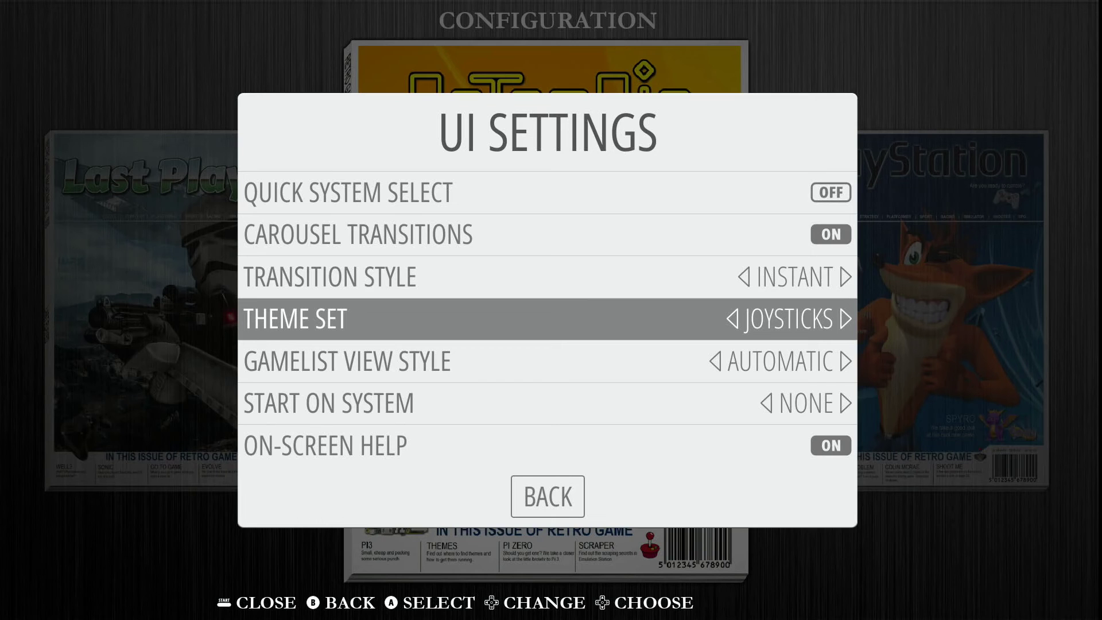
key("Escape")
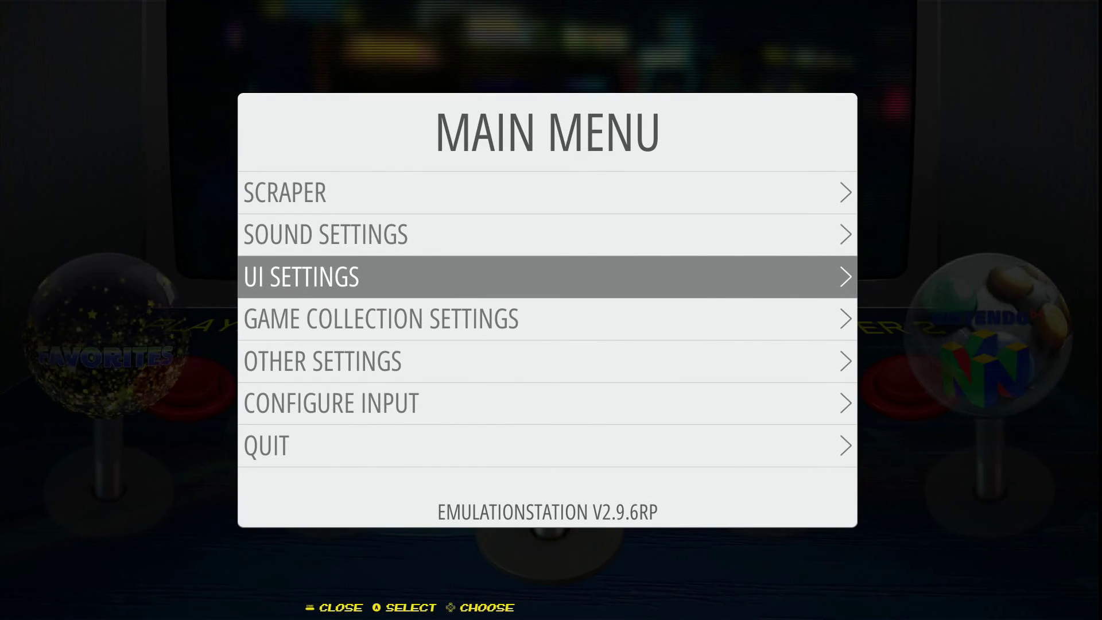
key("Escape")
Browse the system carousel in both directions to examine how the systems look in the Joysticks theme.
key("Right")
key("Right")
key("Right")
key("Right")
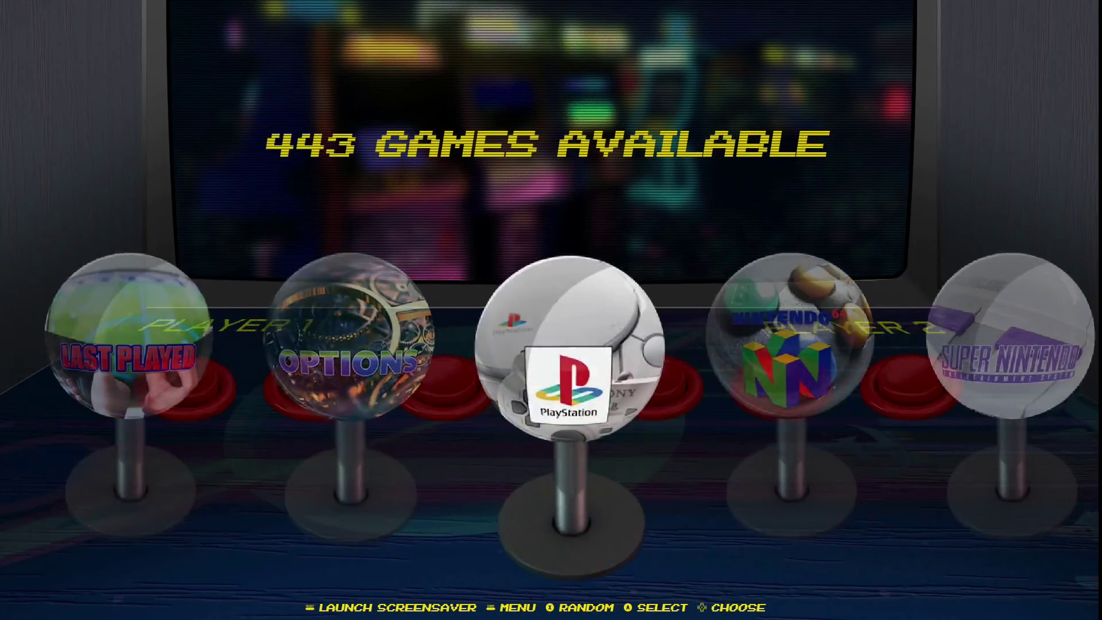
key("Left")
key("Left")
key("Left")
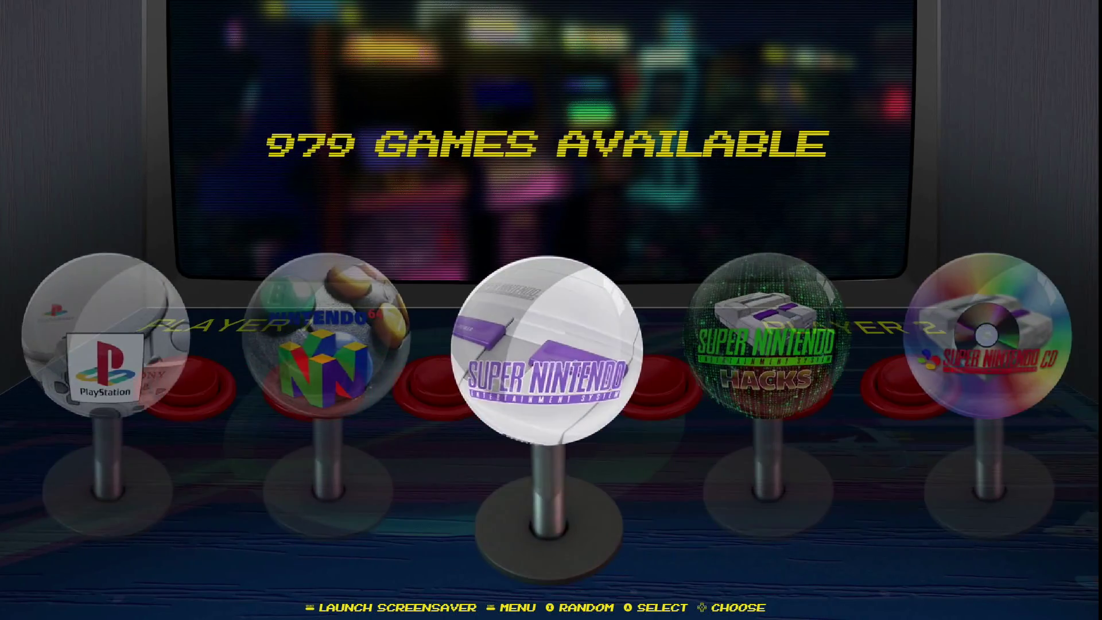